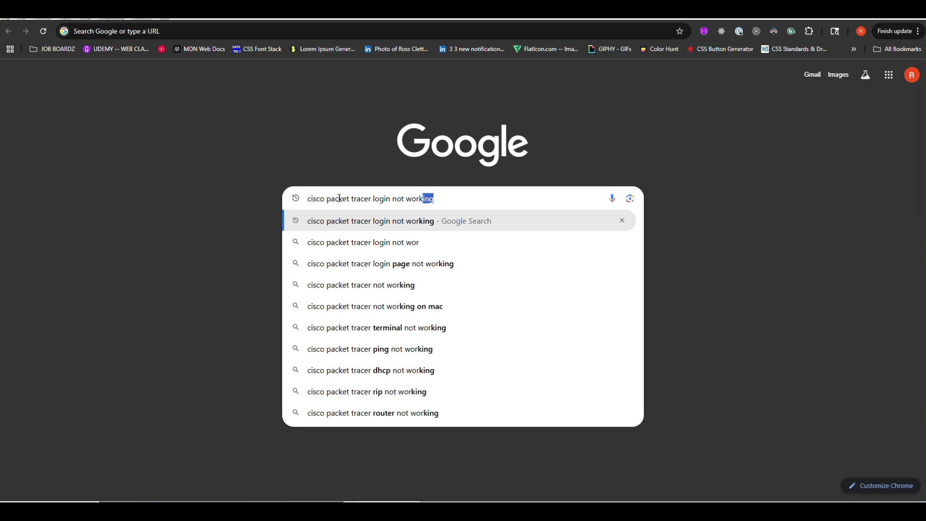
Search Google for 'cisco packet tracer login not working' and scroll through the results
text(king)
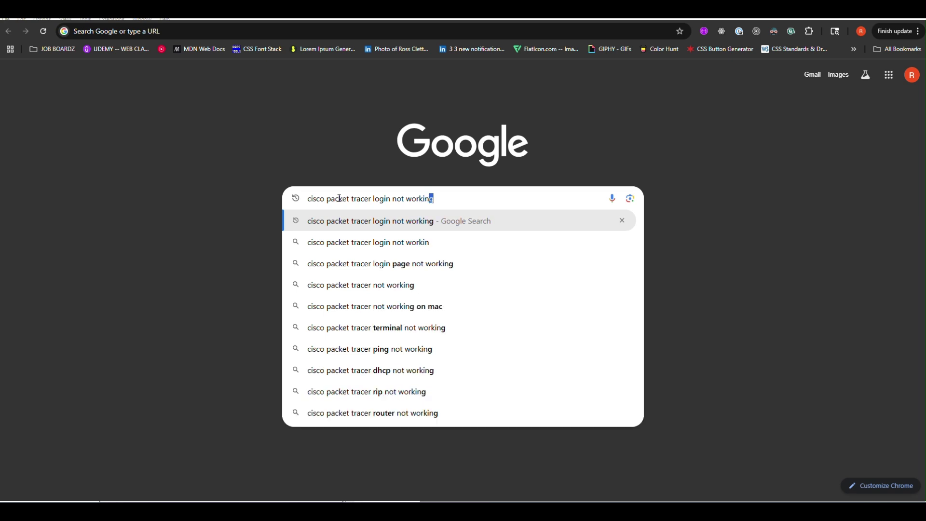
key(Return)
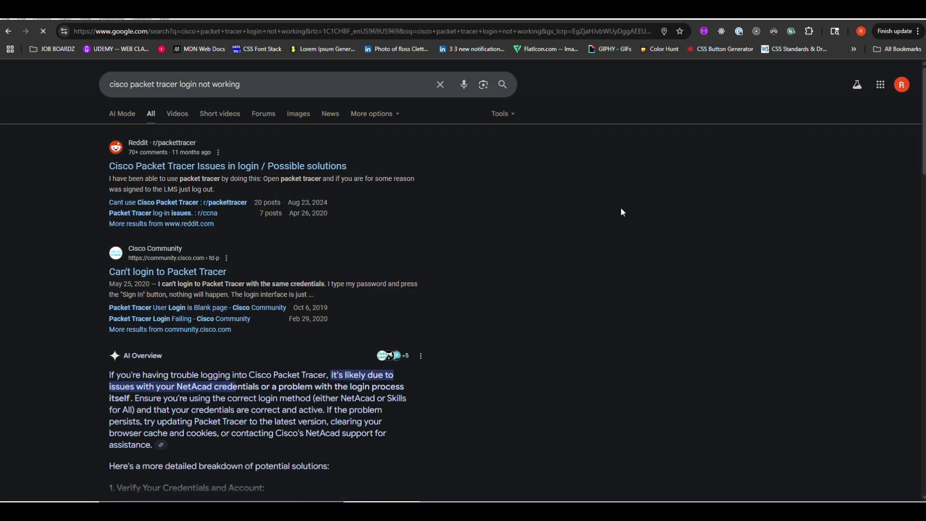
scroll(622, 213, down, 1)
scroll(620, 212, down, 5)
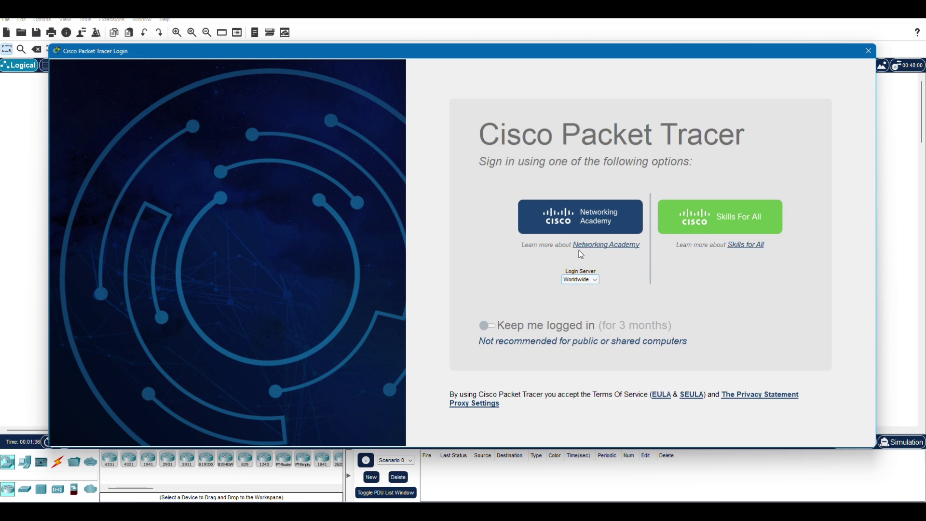
click(567, 234)
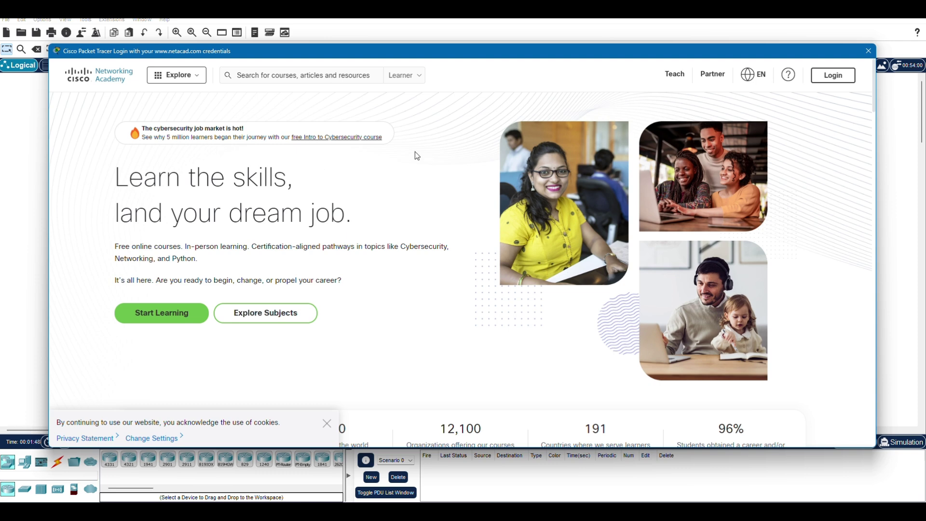
click(834, 76)
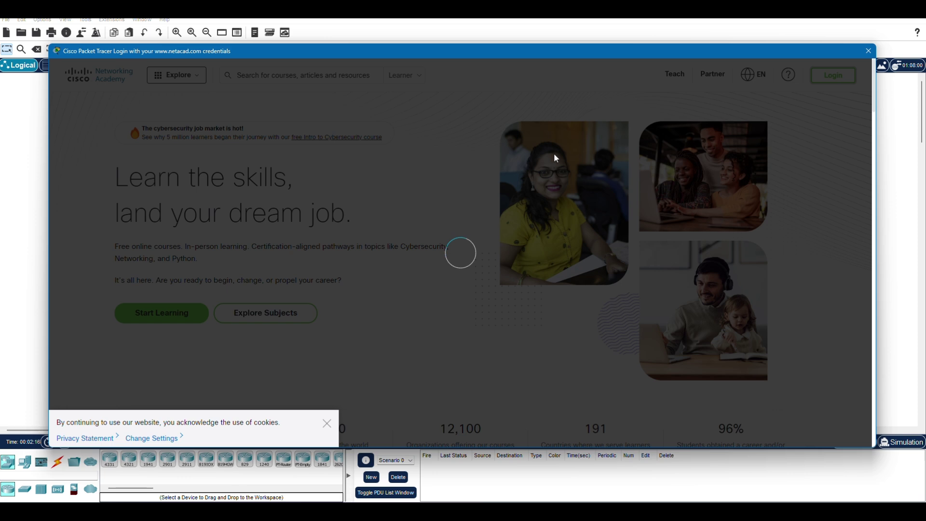
scroll(551, 231, down, 3)
scroll(555, 232, down, 5)
scroll(552, 232, up, 8)
click(868, 51)
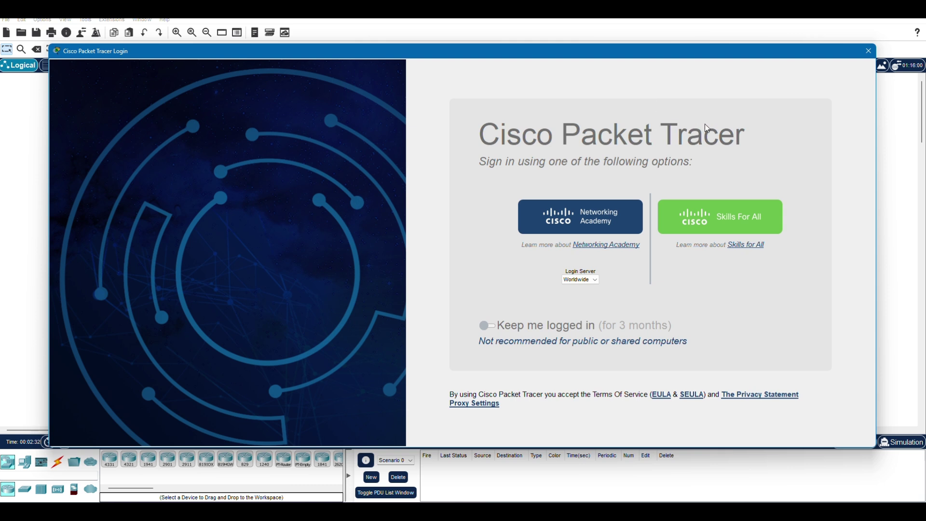
Log in through Skills For All with the suggested account e-mail, then return to Packet Tracer
click(724, 216)
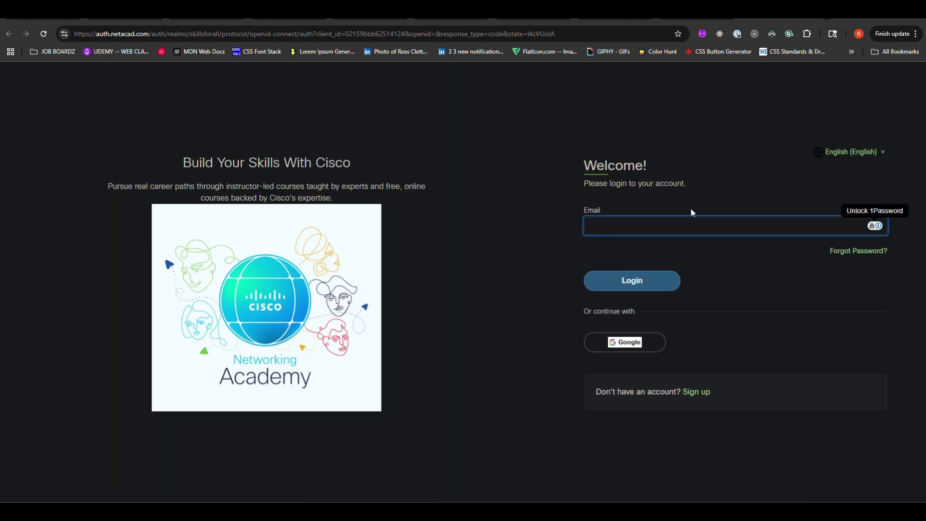
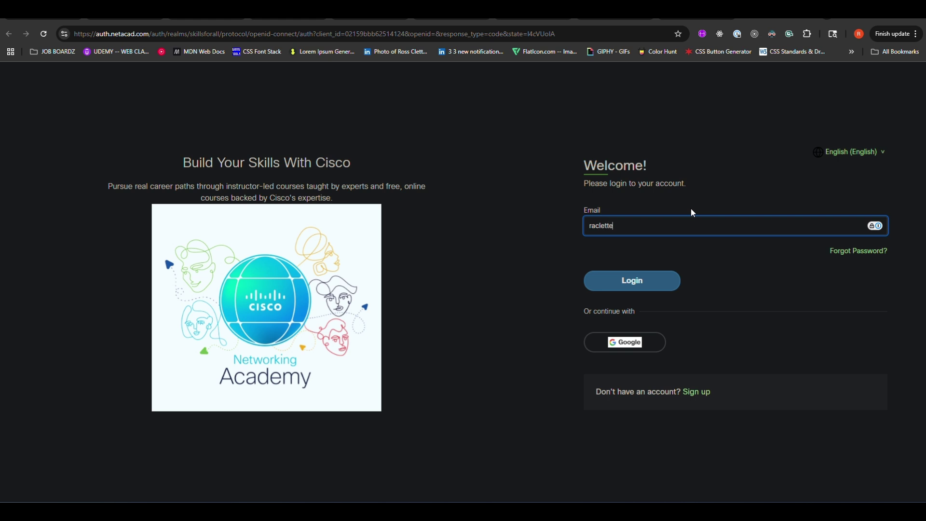
click(644, 246)
click(616, 317)
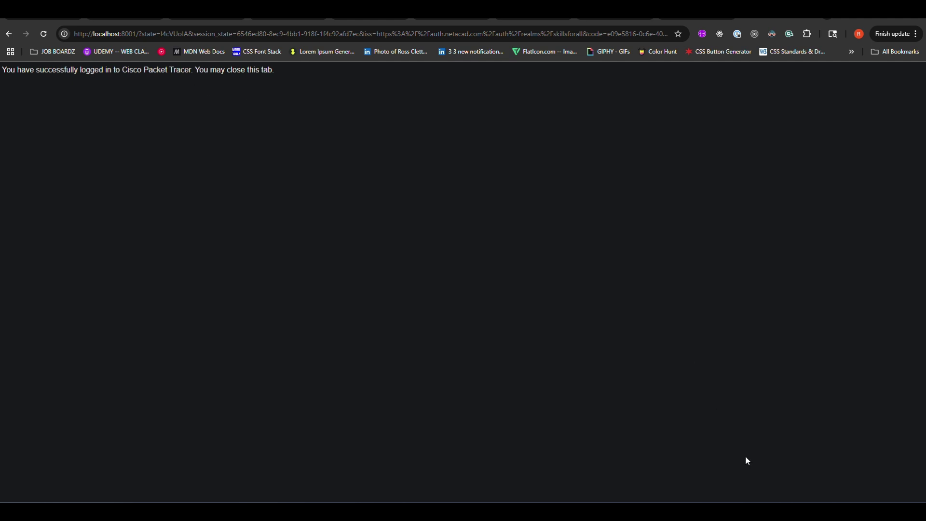
click(708, 466)
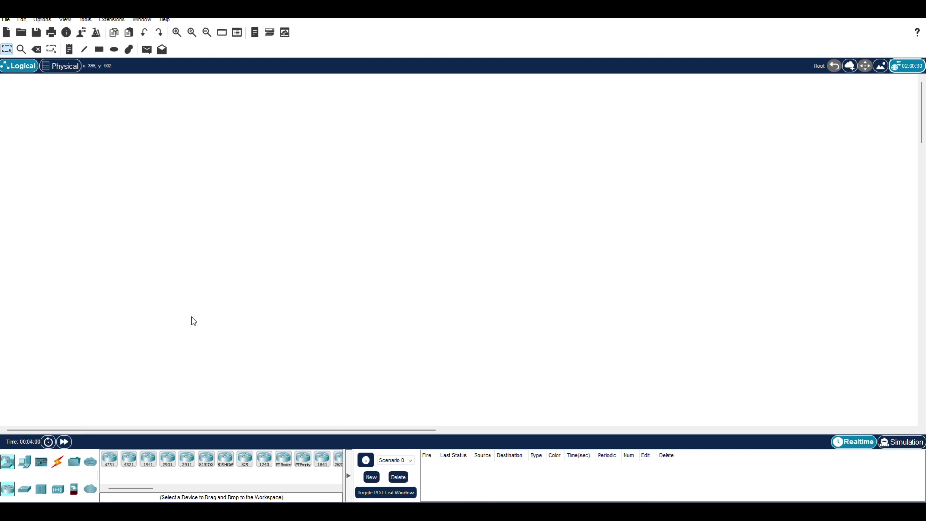
Place a 4331 router as Router0 on the canvas and list the switch models
click(111, 471)
click(257, 152)
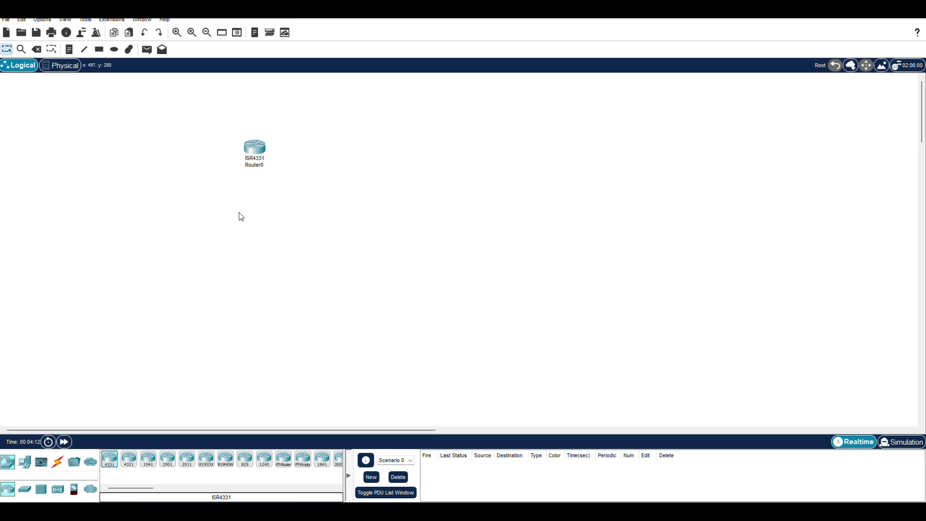
click(25, 490)
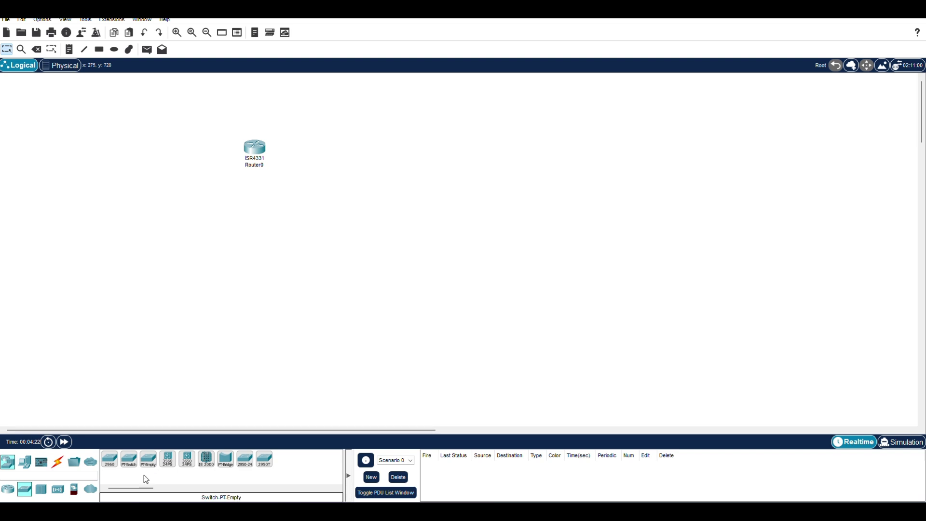
Drag a 2960 switch onto the canvas below and to the right of Router0
drag(144, 488, 115, 488)
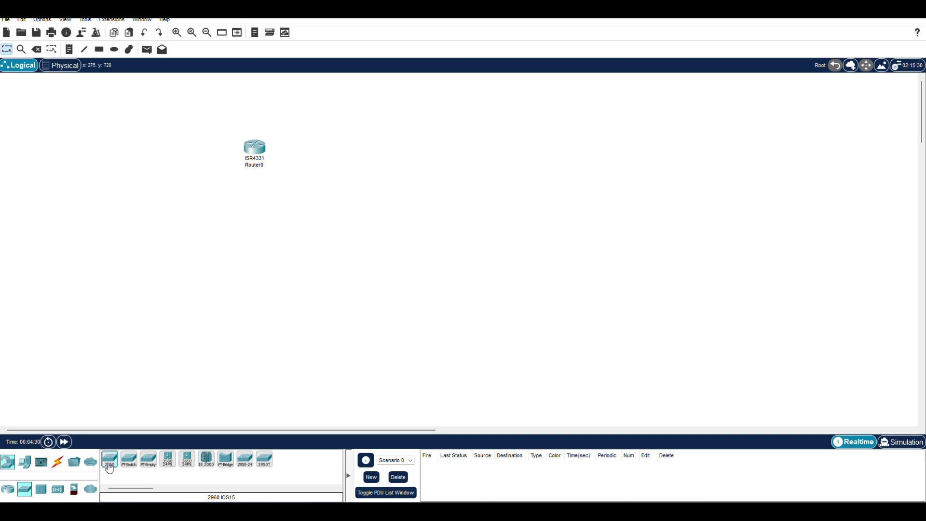
drag(110, 468, 297, 218)
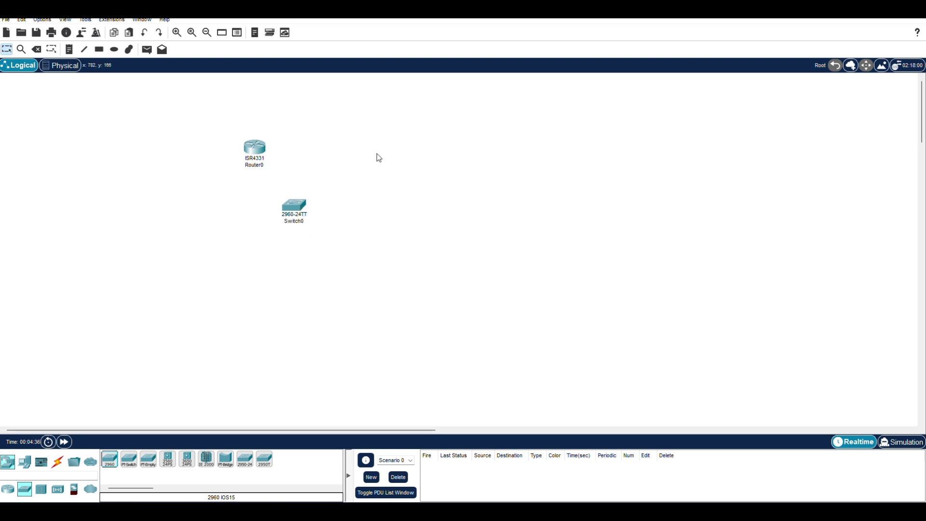
scroll(328, 186, up, 1)
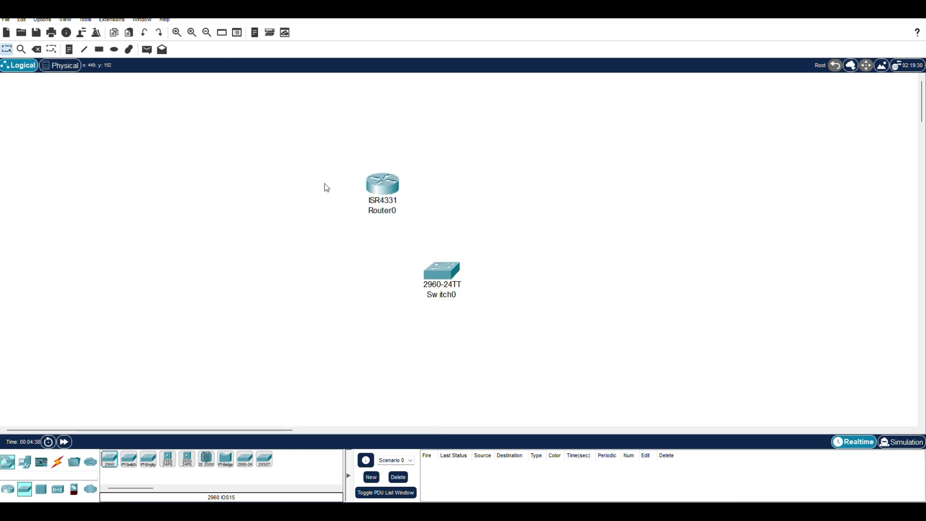
scroll(327, 188, up, 1)
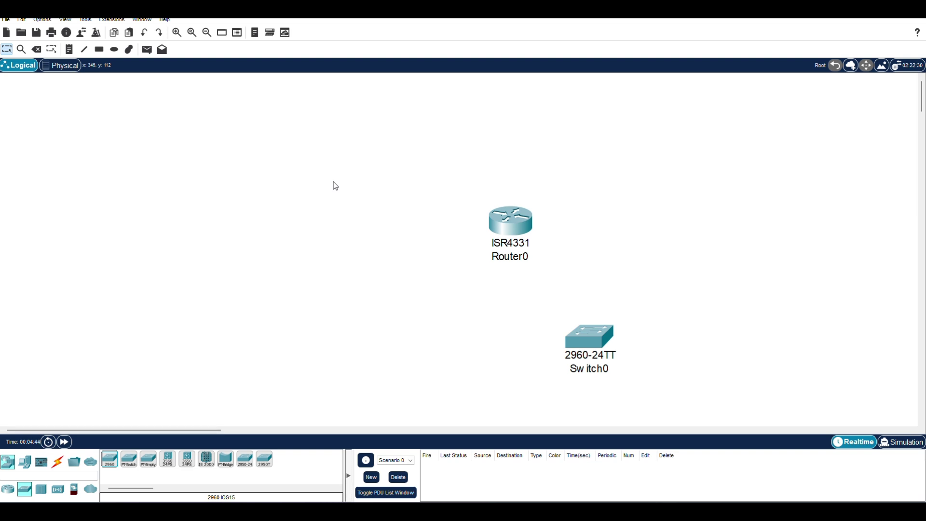
Cable Router0 GigabitEthernet0/0/0 to Switch0 GigabitEthernet0/1 with copper straight-through
click(60, 466)
click(150, 462)
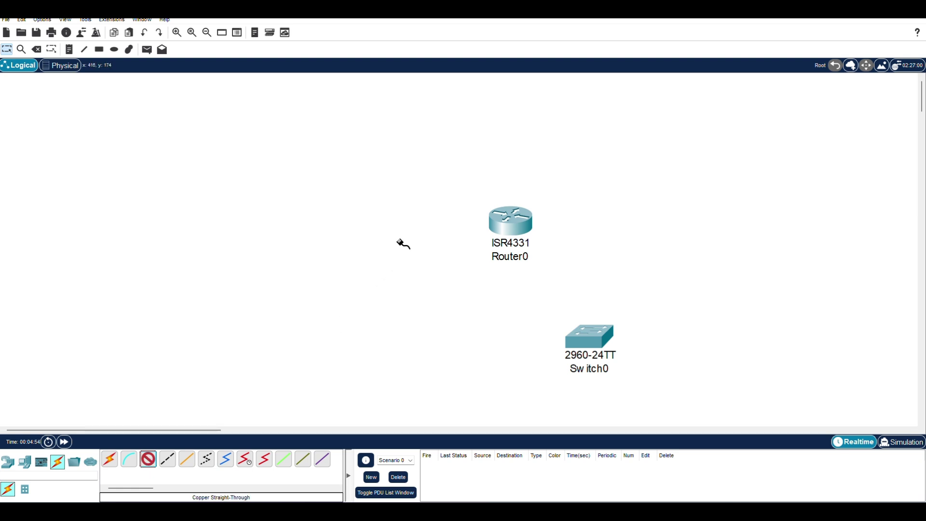
click(511, 220)
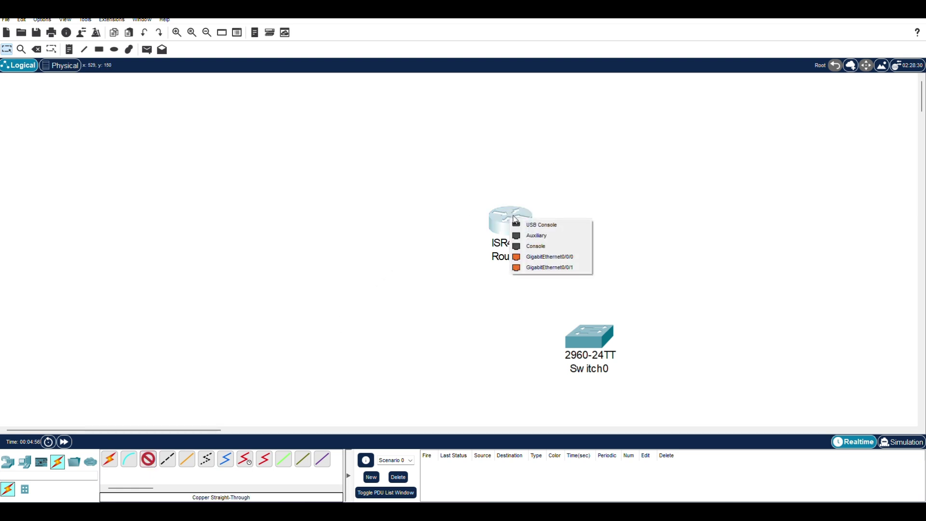
click(577, 262)
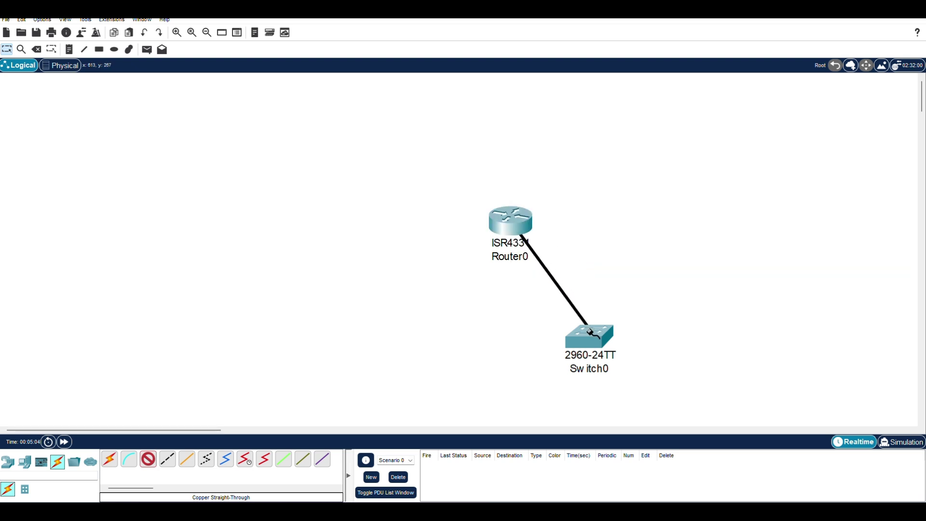
click(591, 333)
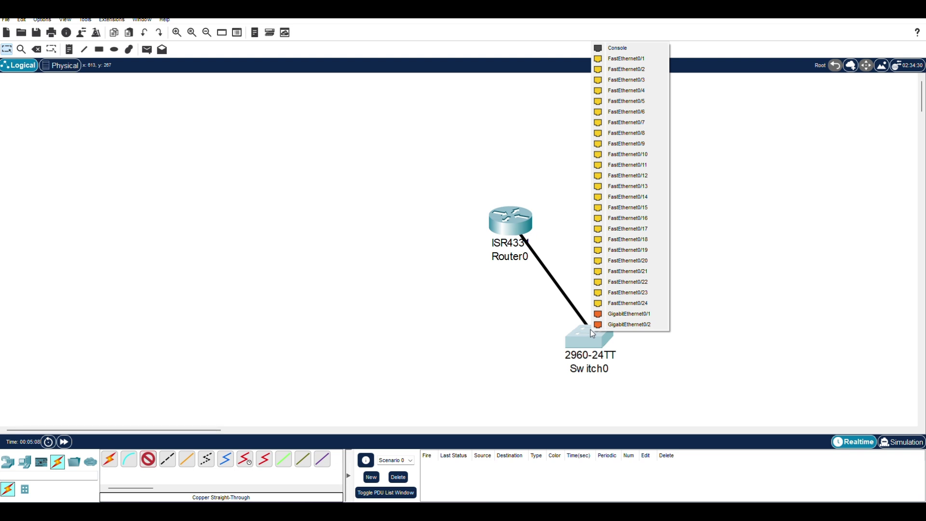
click(656, 314)
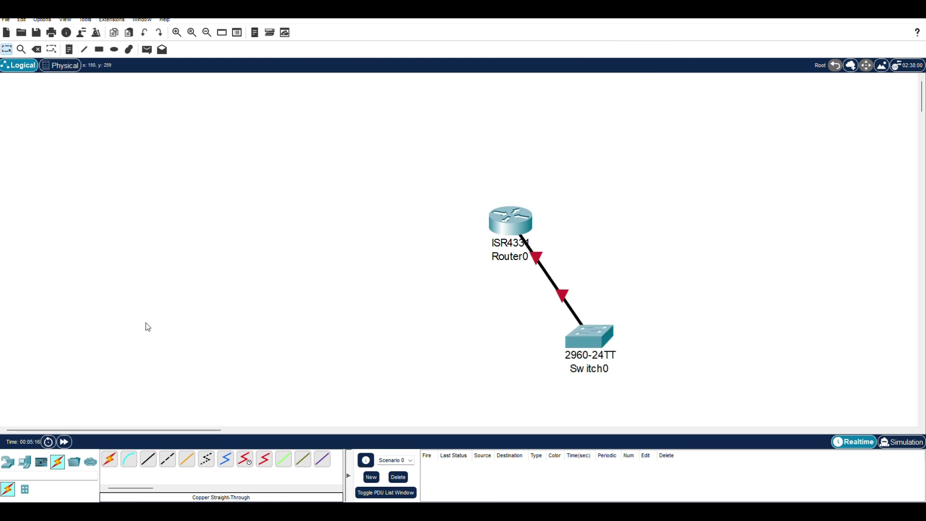
Try an automatic connection from Router0, dismissing the connection error and starting again
click(110, 459)
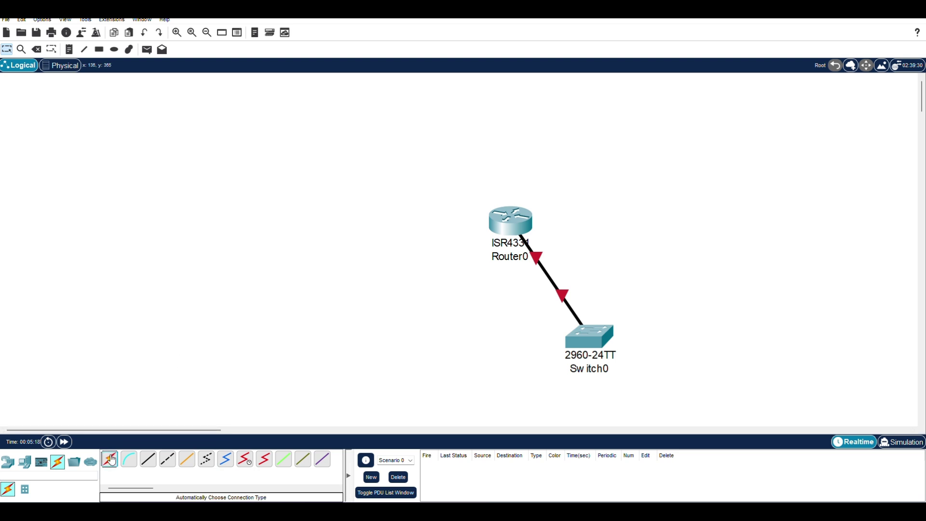
click(508, 221)
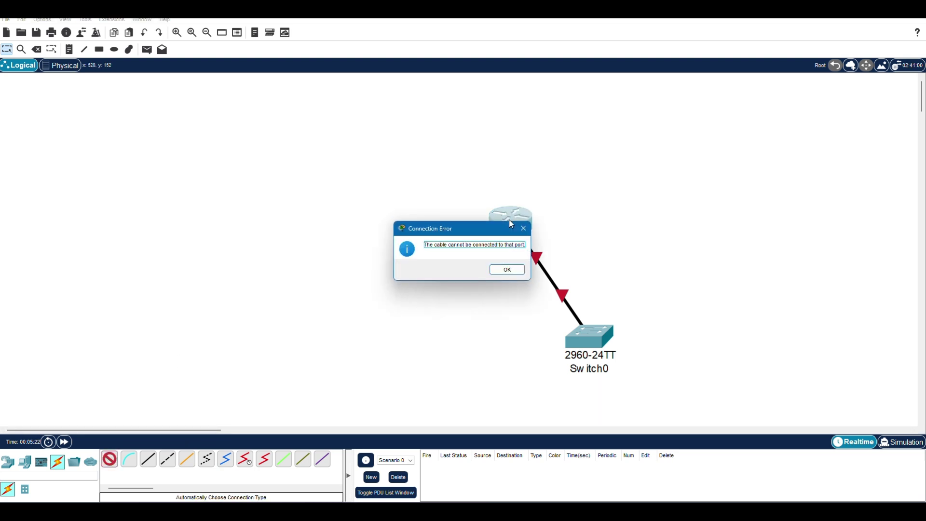
click(509, 270)
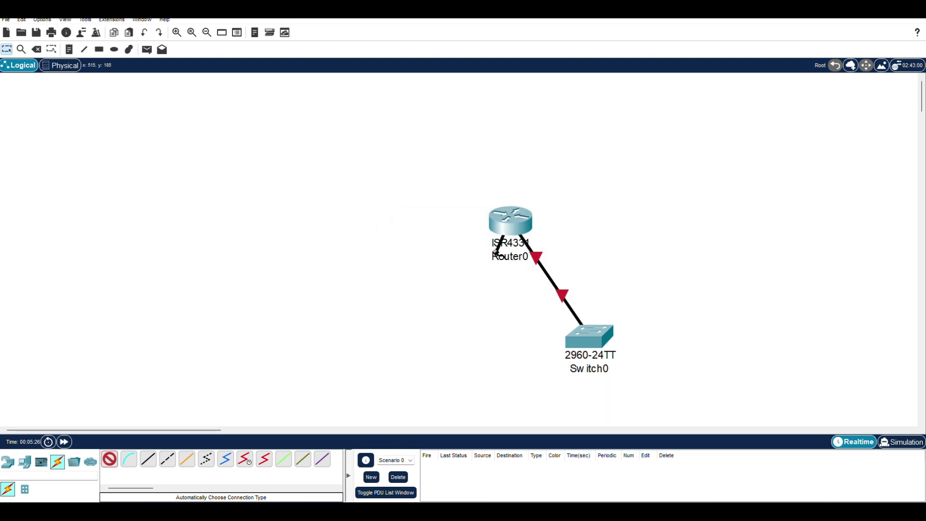
click(504, 231)
Cancel the automatic cable and run copper straight-through from Router0 Gig0/0/1 to Switch0 Gig0/2
click(110, 459)
click(148, 460)
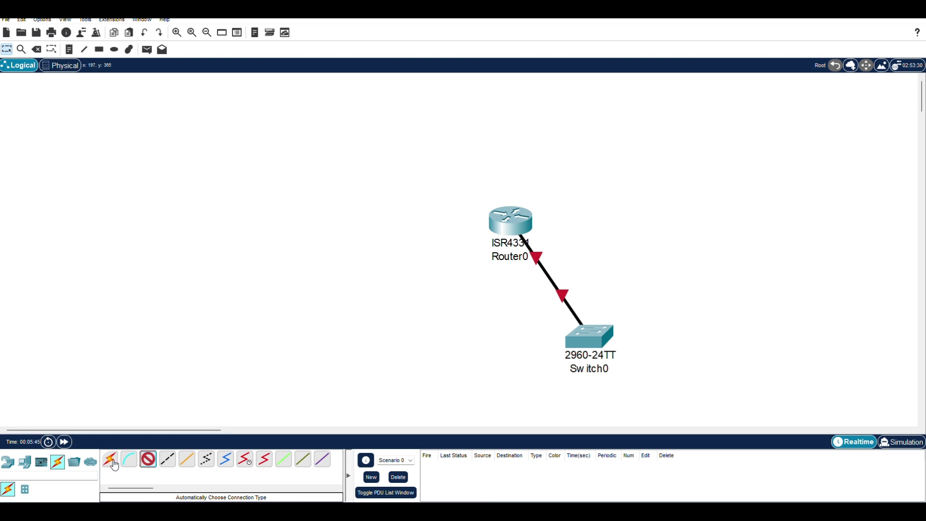
click(148, 462)
click(148, 464)
click(505, 220)
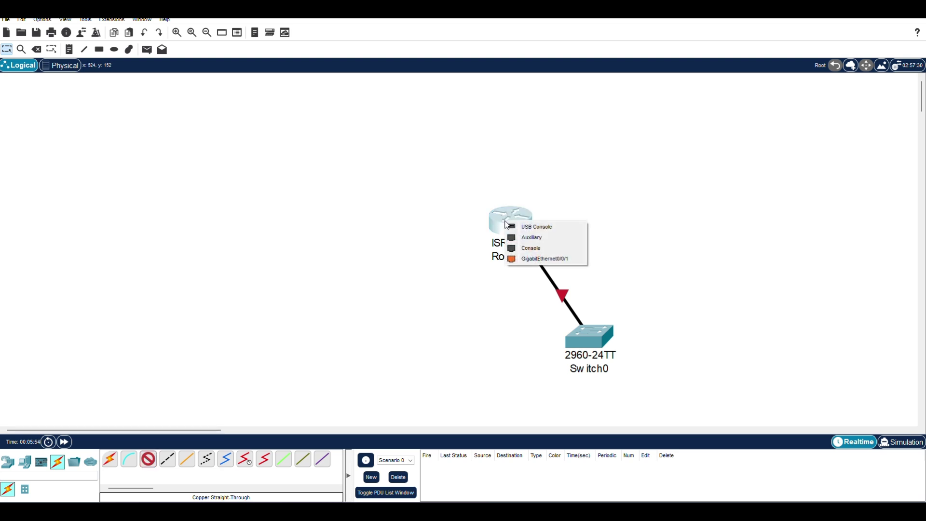
click(558, 261)
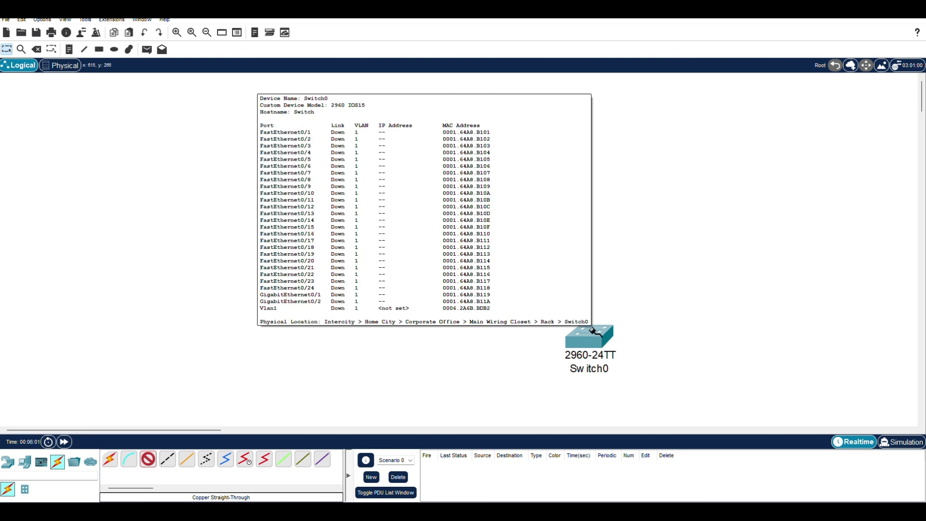
click(595, 330)
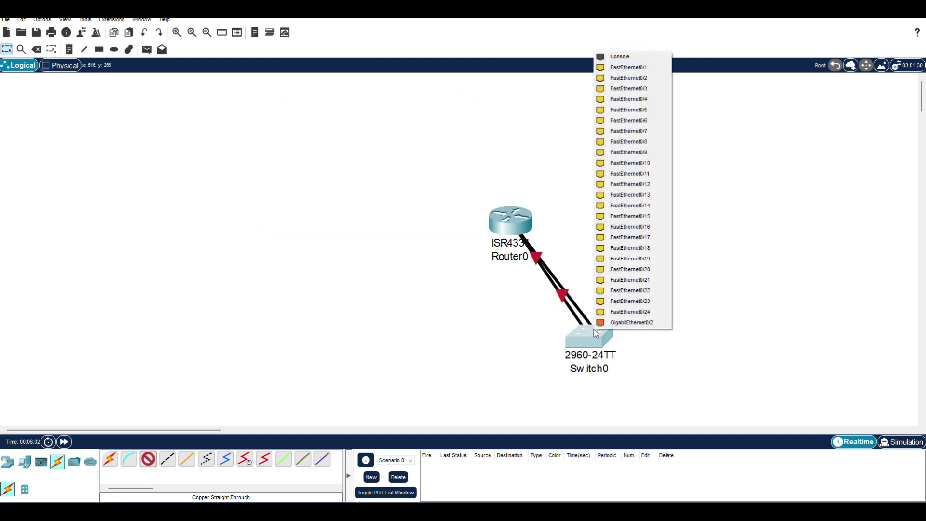
click(654, 322)
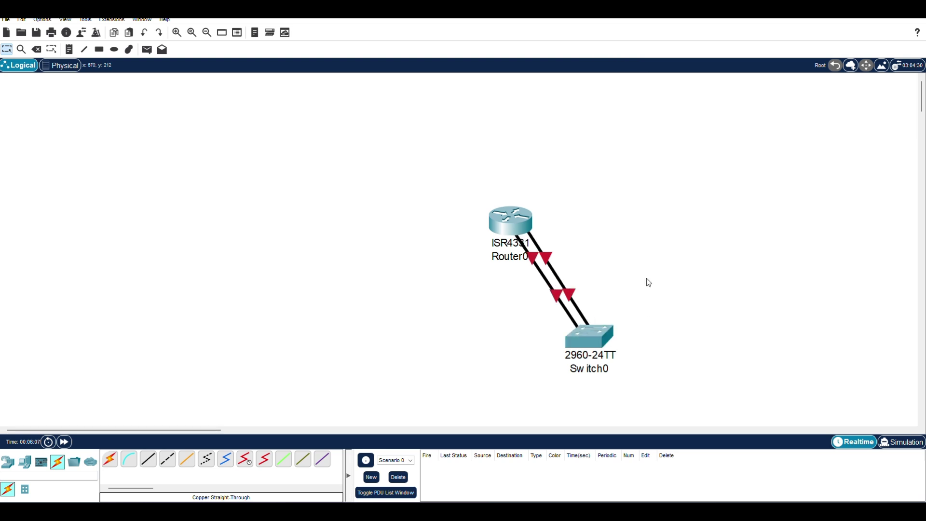